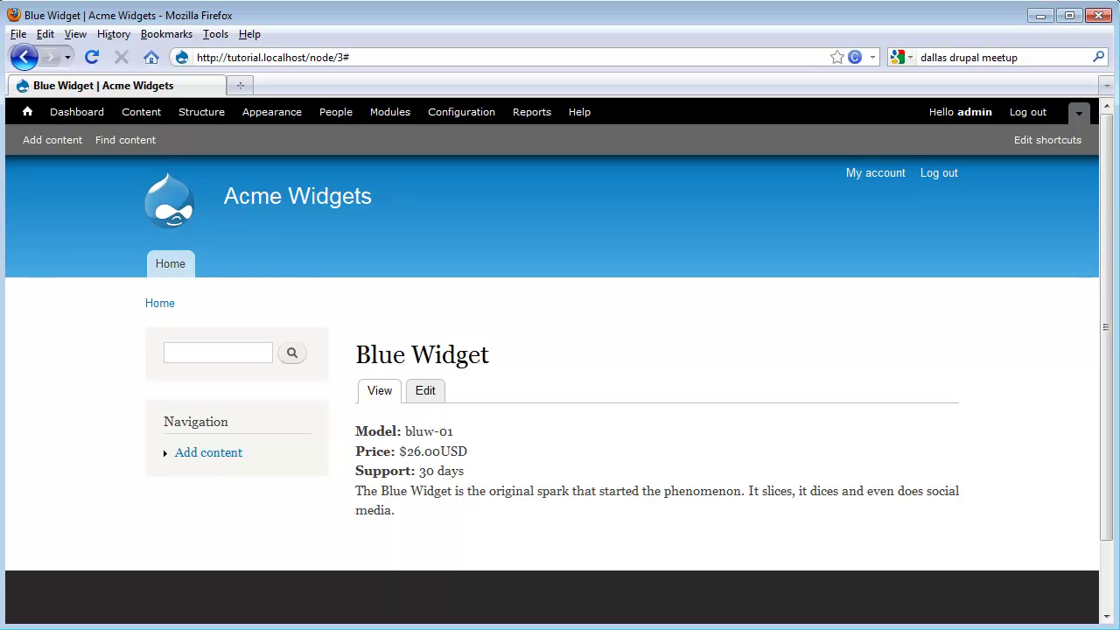
Step: Open Structure in a new tab and go to the Product content type's Manage fields page
right_click(194, 114)
left_click(214, 140)
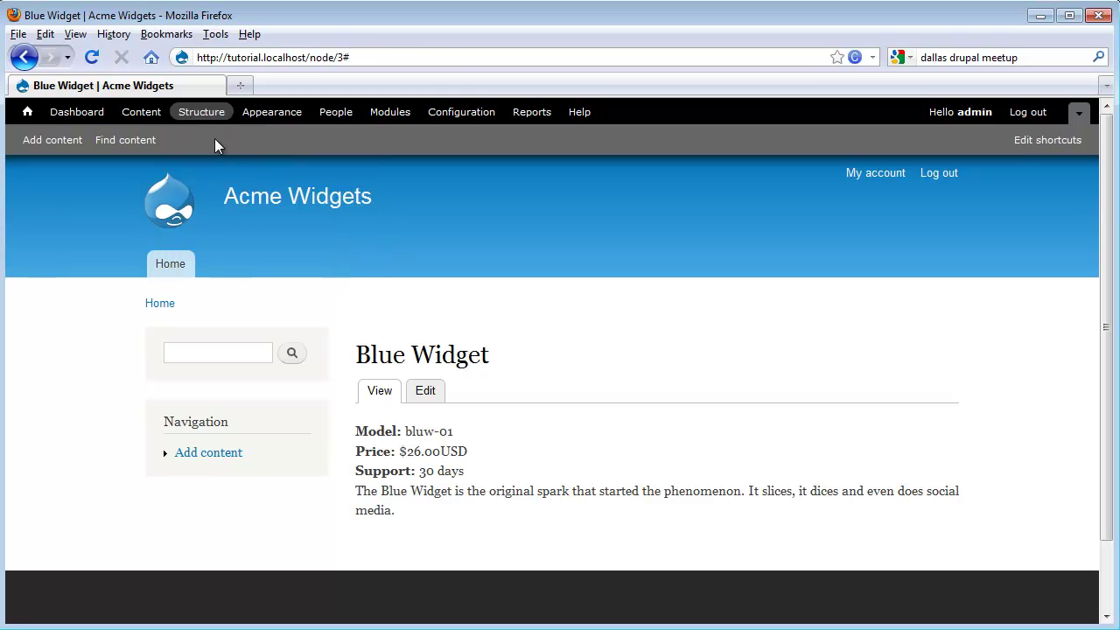
left_click(280, 89)
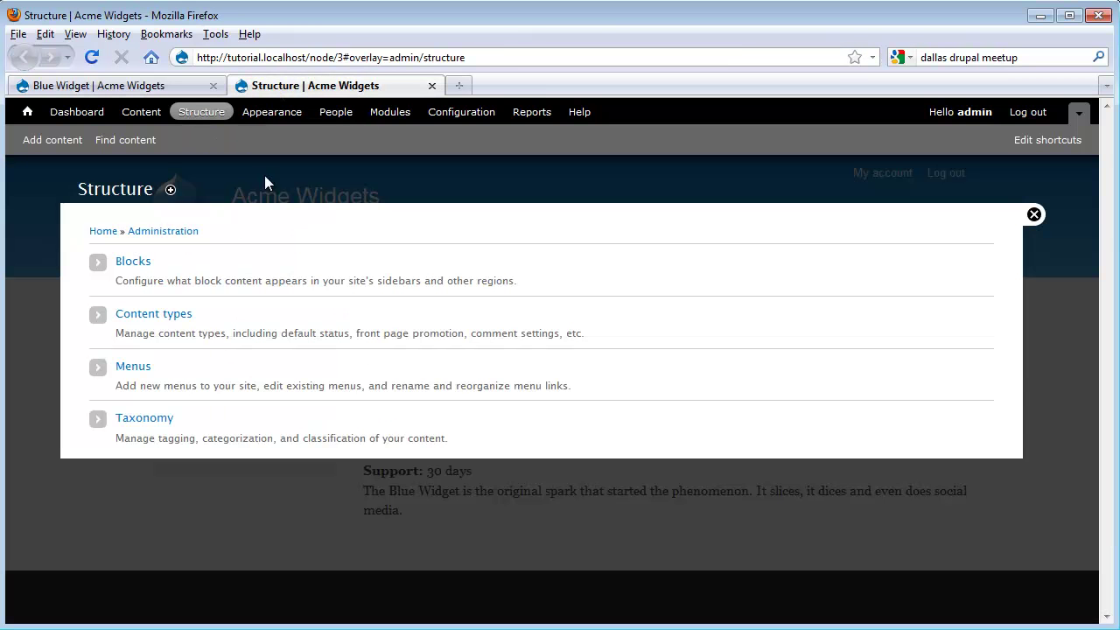
left_click(179, 316)
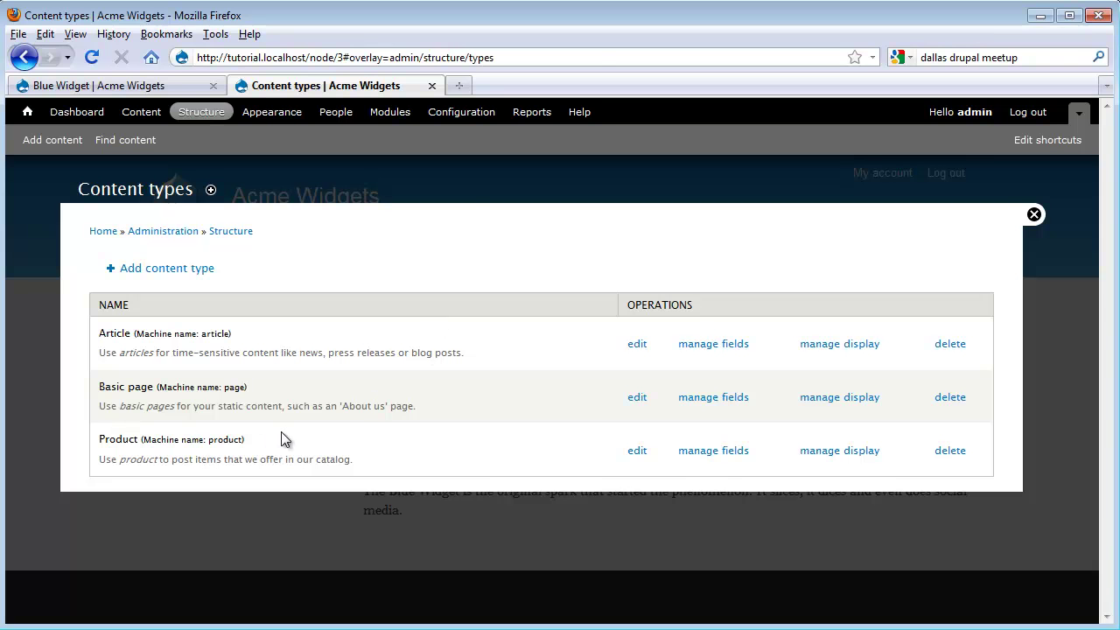
left_click(711, 452)
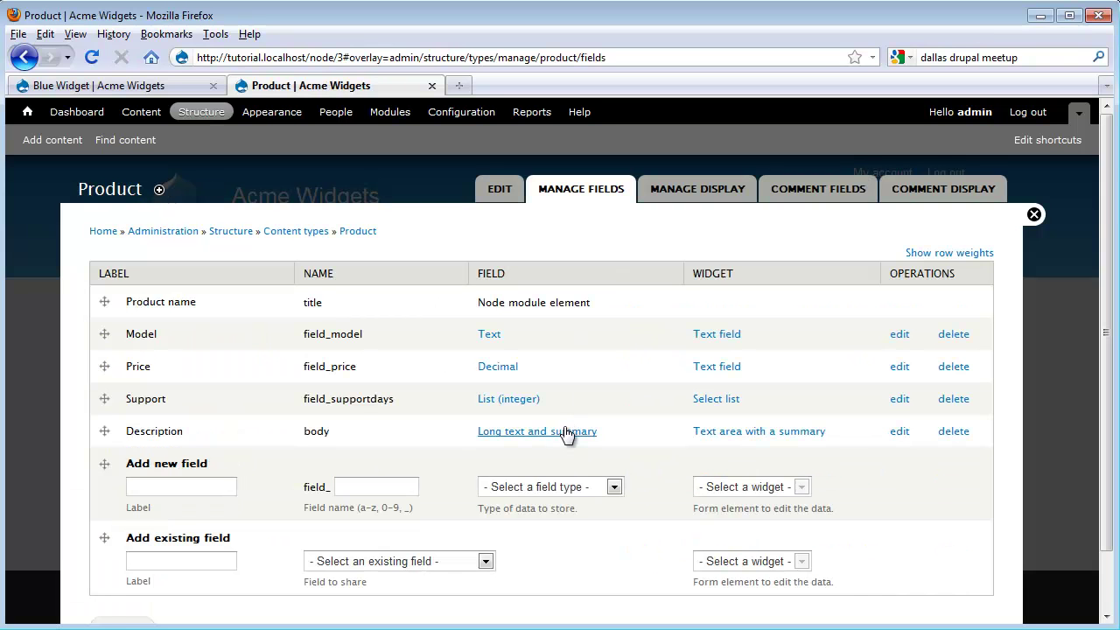
Step: Add a field labelled Documents, machine name document, with type File and the File widget
left_click(205, 485)
type("Documents")
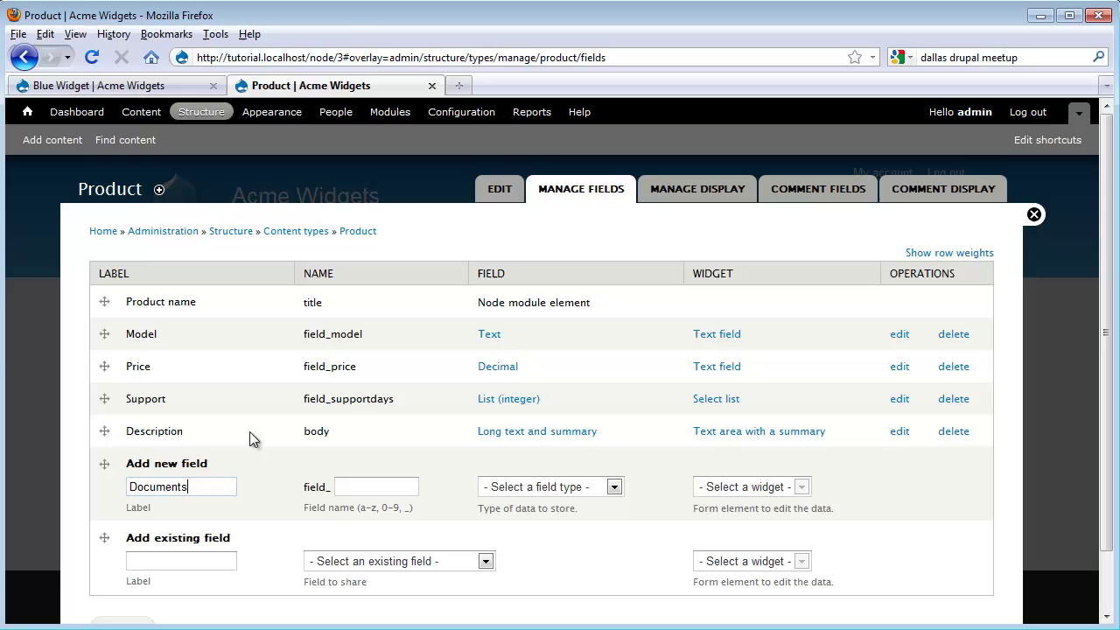
key("Tab")
type("document")
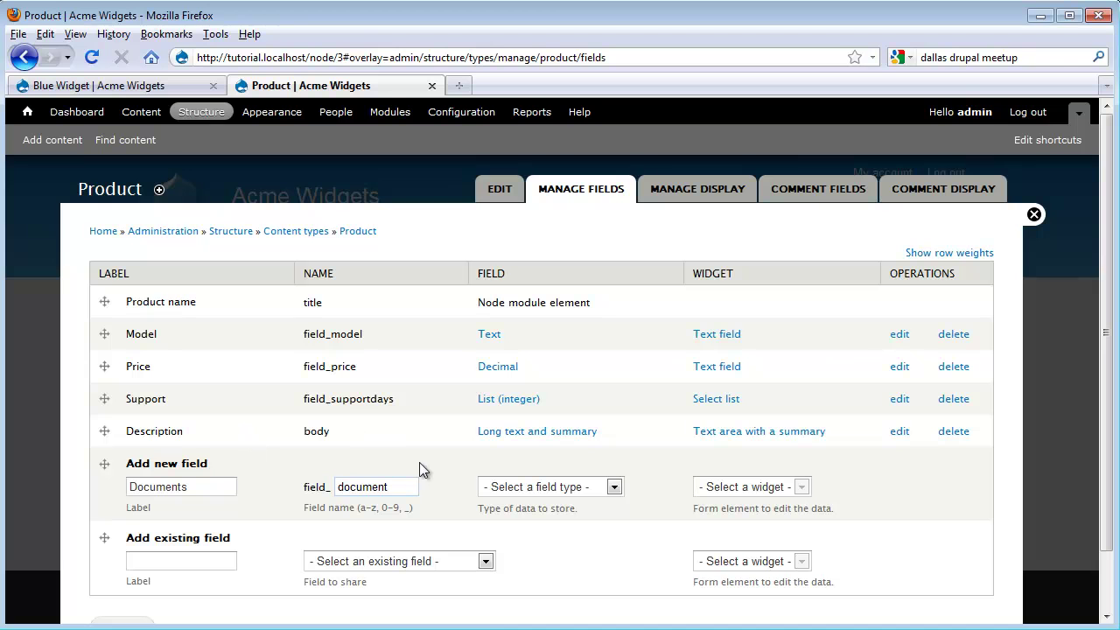
left_click(528, 486)
scroll(528, 485, "down", 2)
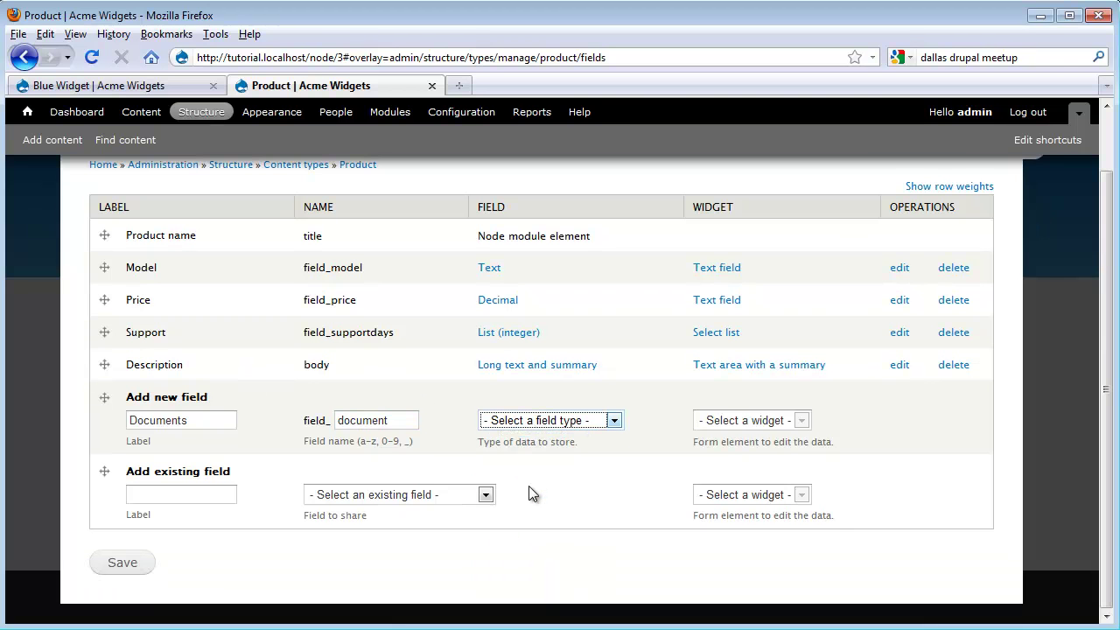
left_click(544, 421)
left_click(511, 482)
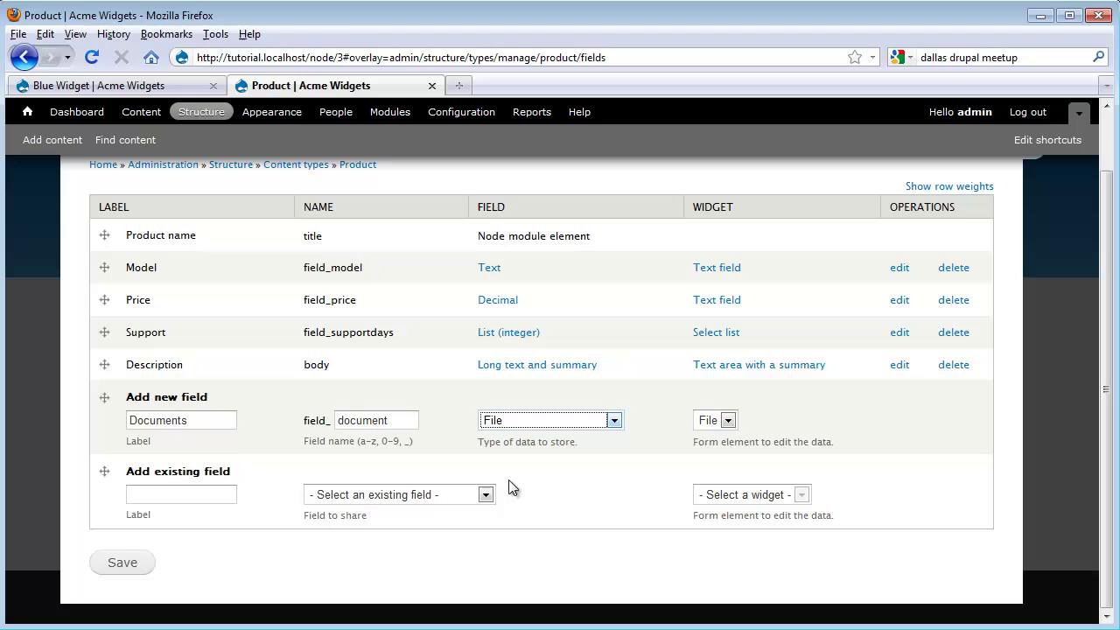
left_click(727, 422)
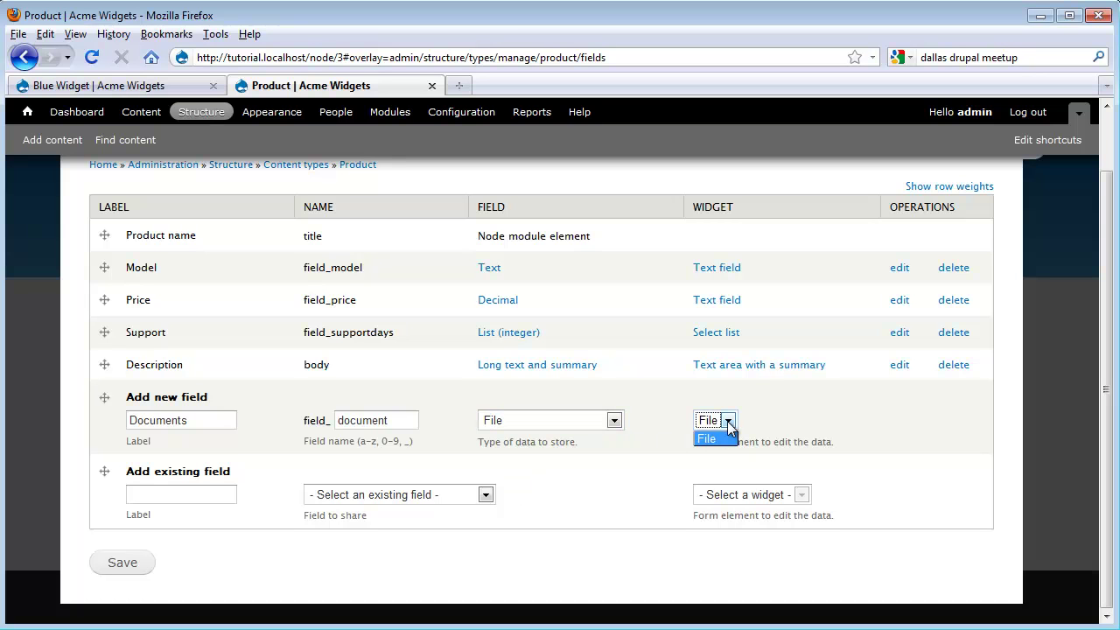
left_click(769, 423)
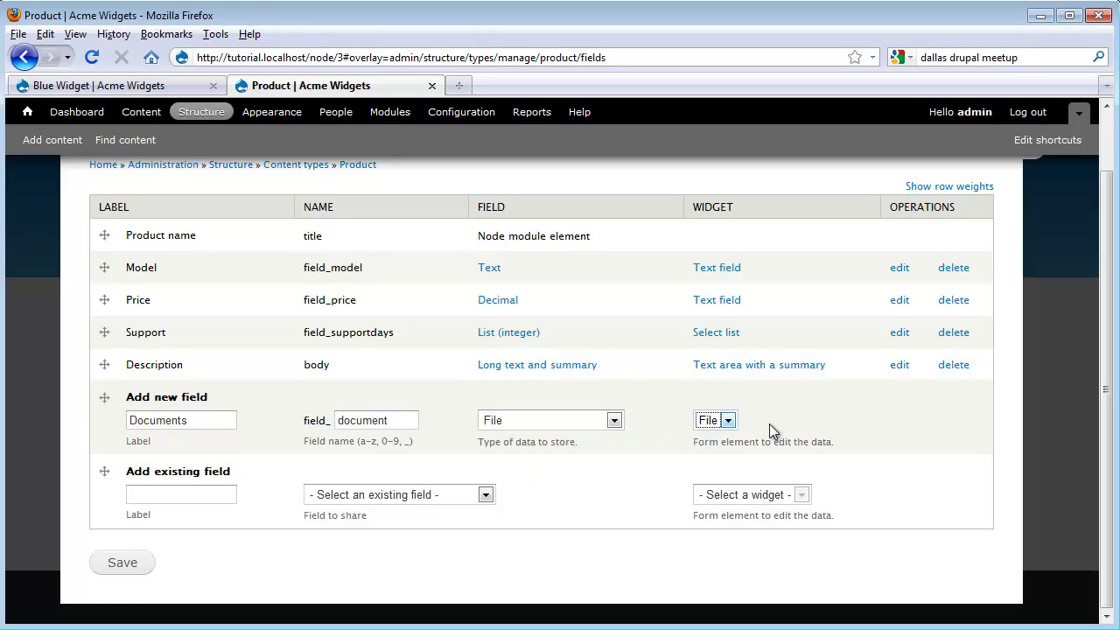
Step: Save the new Documents field, then enable Display field with files displayed by default
left_click(122, 564)
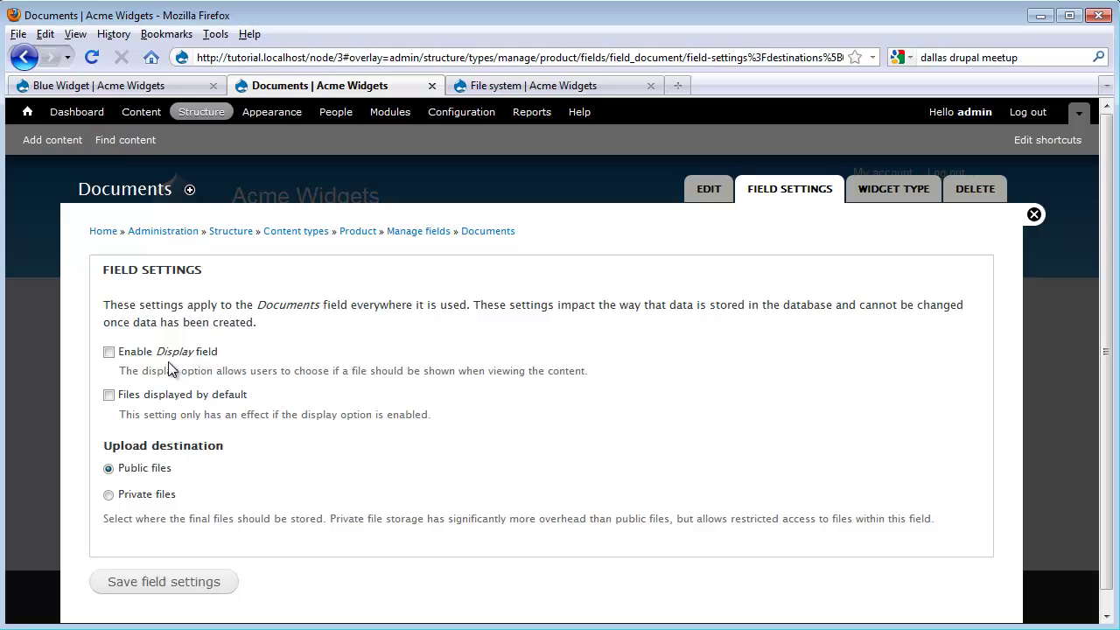
left_click(109, 353)
left_click(109, 395)
Step: Save the field settings and enter the help text 'Attach support documents'
left_click(160, 584)
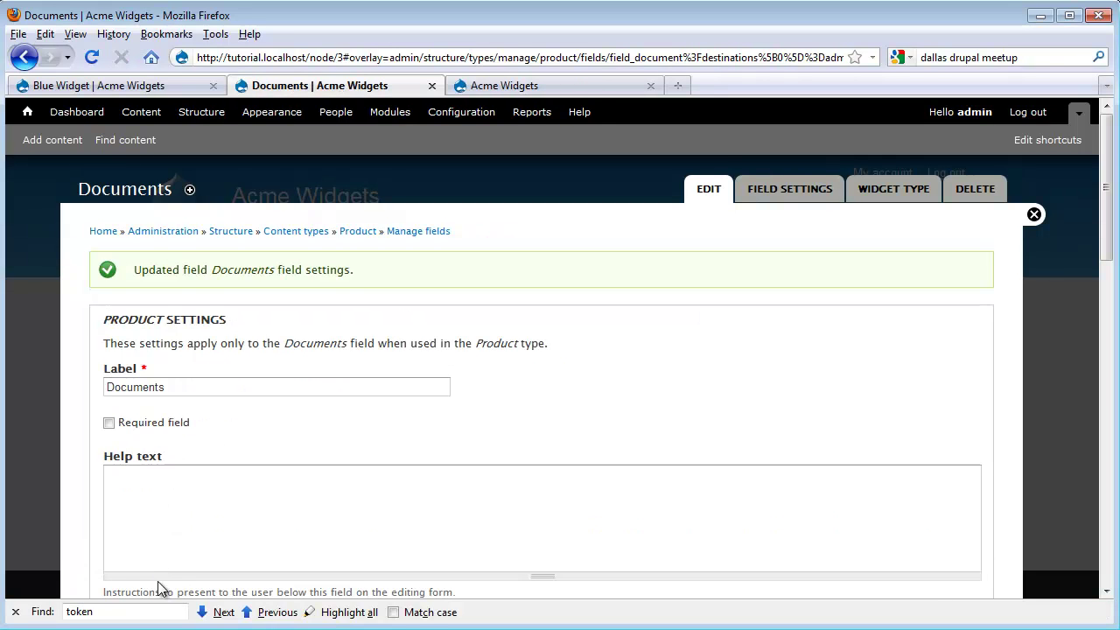
left_click_drag(188, 386, 158, 387)
double_click(158, 387)
left_click(214, 433)
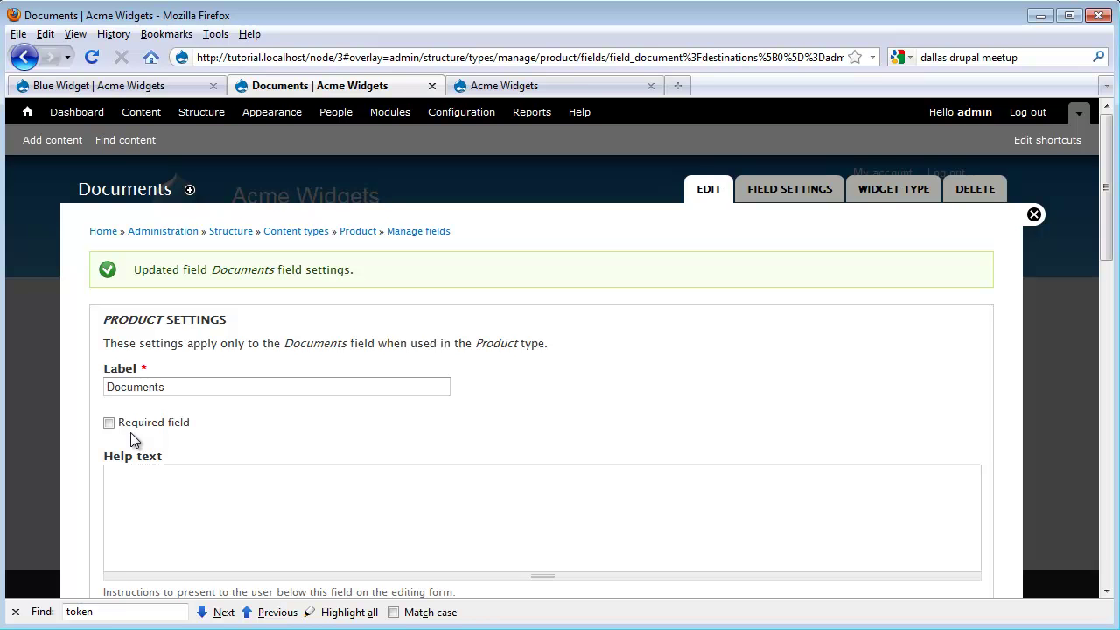
left_click(140, 476)
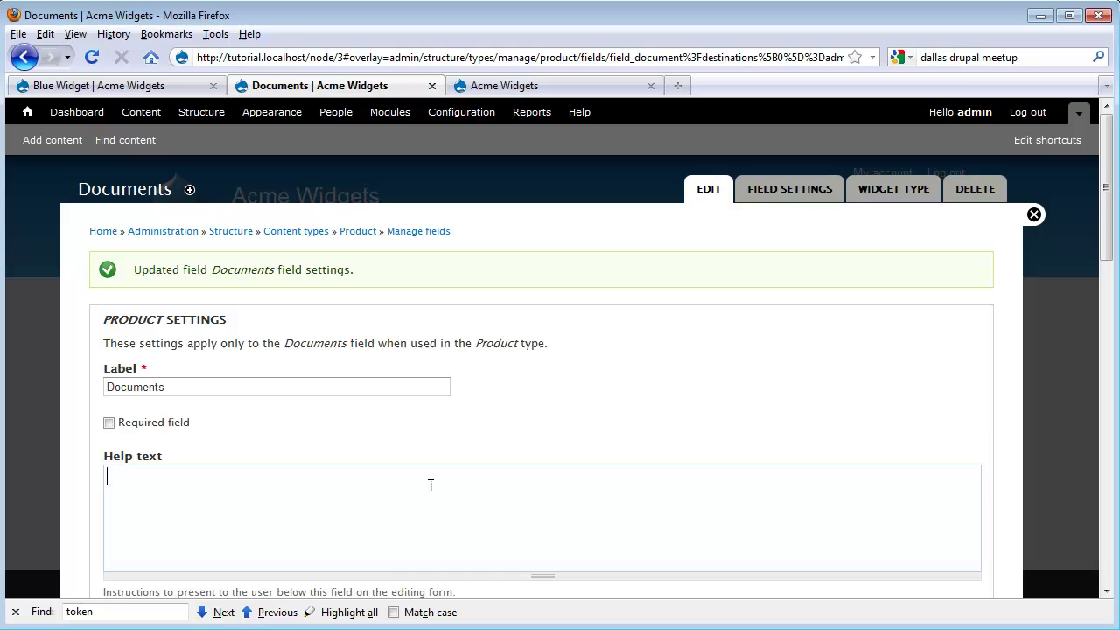
type("Attach support documents")
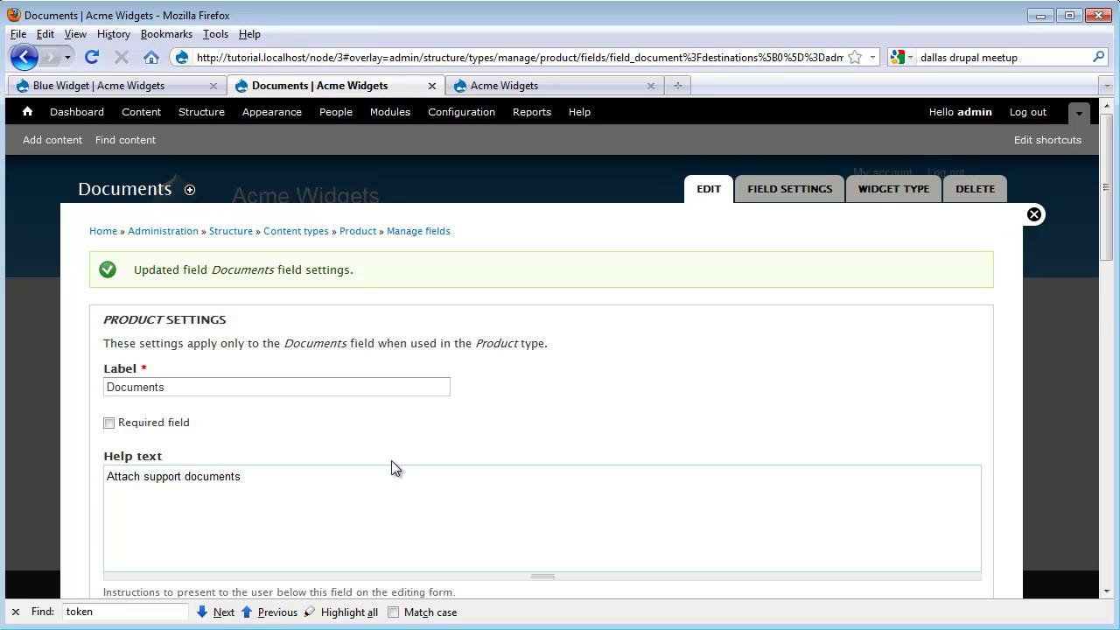
Step: Extend the allowed file extensions after txt to txt,doc,docx,odt,pdf
scroll(393, 459, "down", 4)
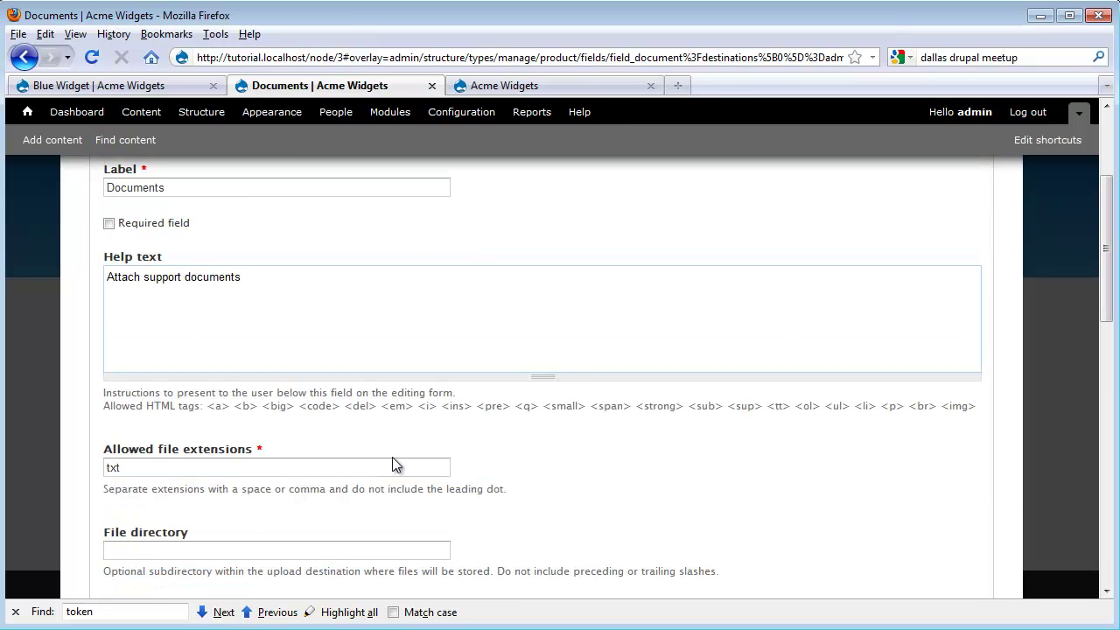
left_click(149, 467)
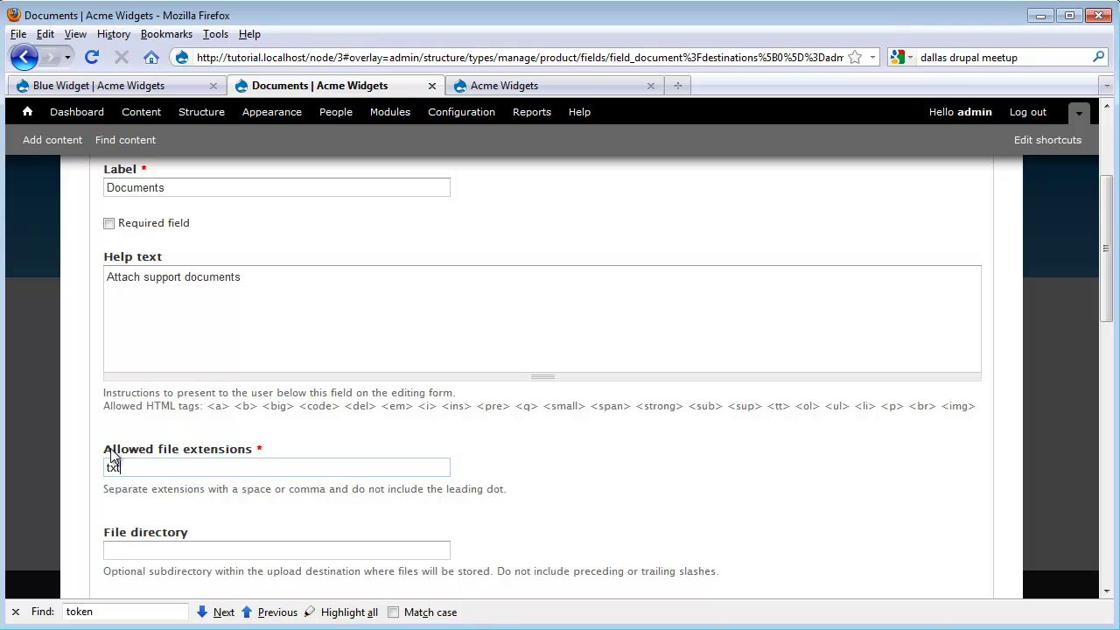
type("doc,docx,odt,pdf")
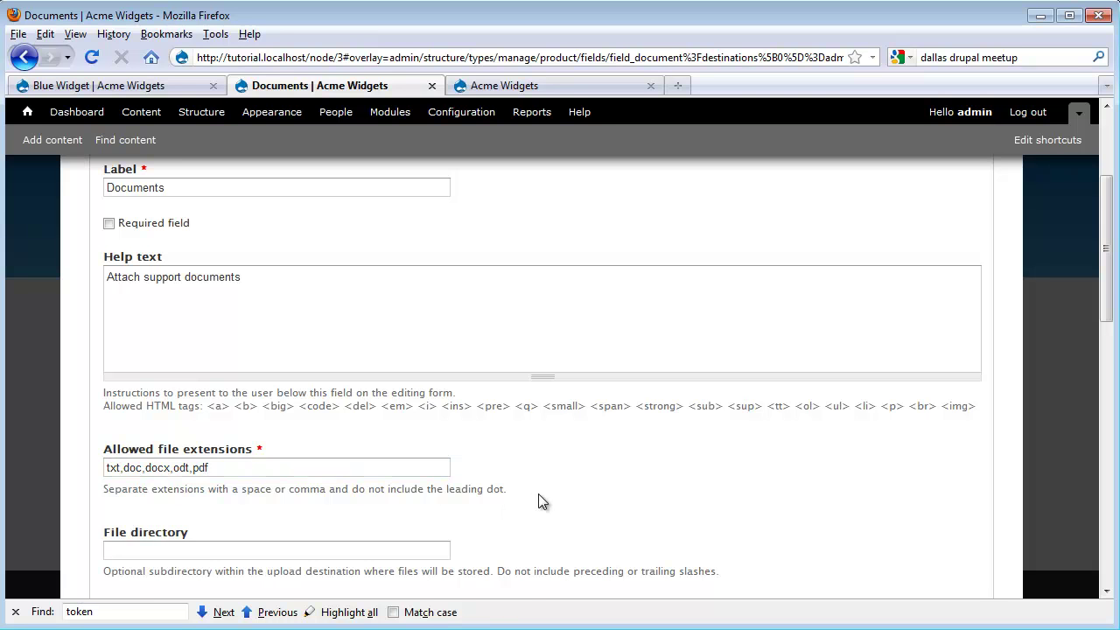
Step: Enter 'product/document' as the Documents field's file directory
scroll(540, 502, "down", 4)
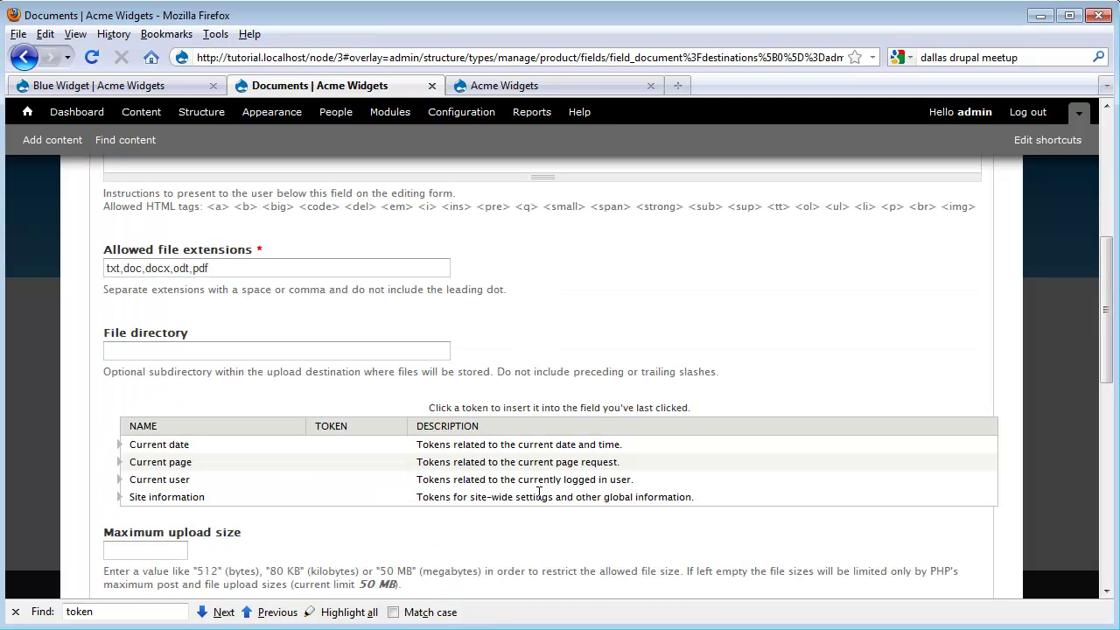
left_click(196, 353)
type("product")
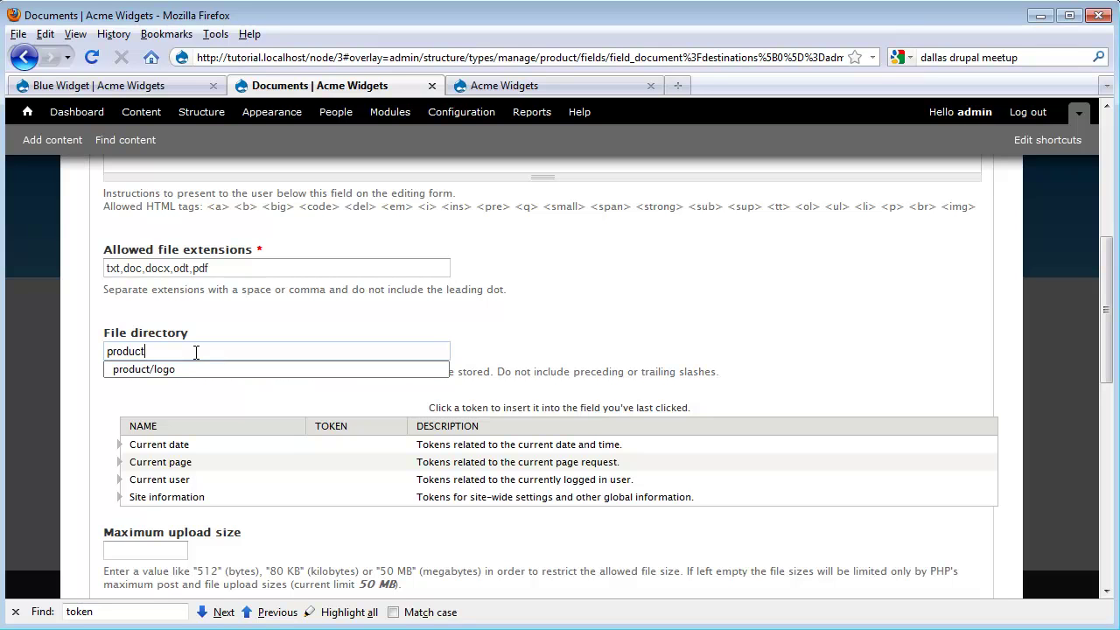
type("/document")
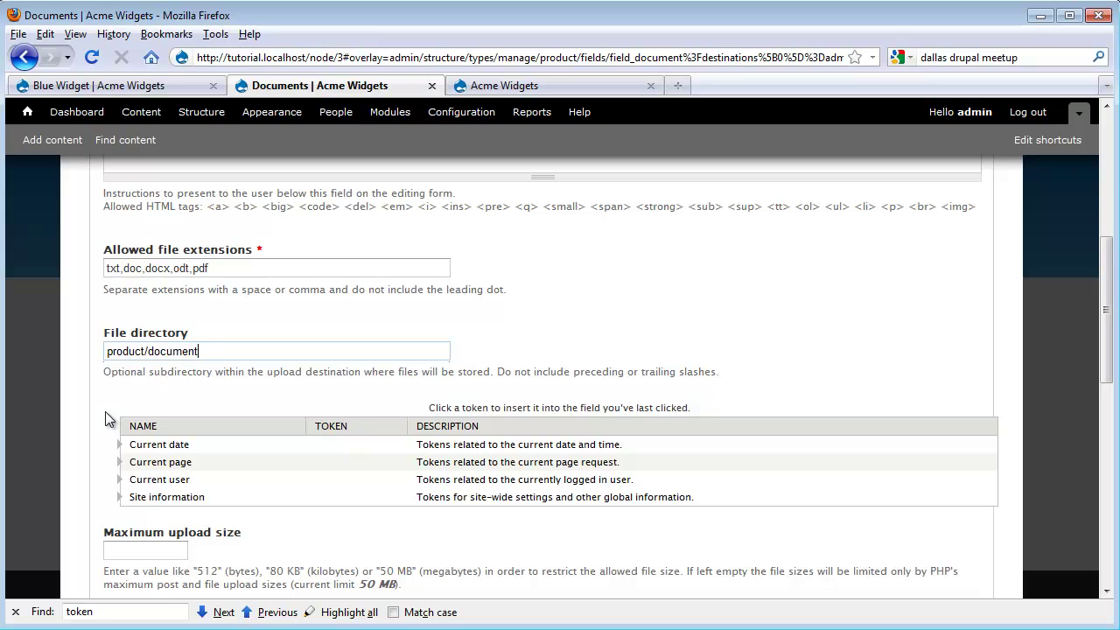
Step: Insert the current-page argument token so the directory reads product/[current-page:arg:1]/document
left_click(120, 464)
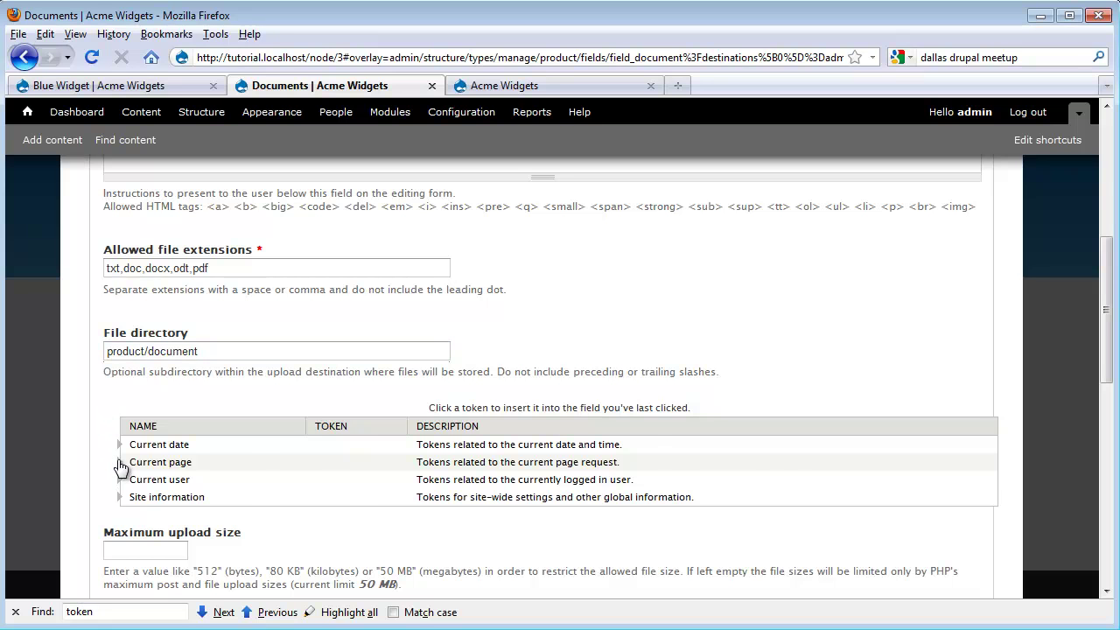
left_click_drag(363, 484, 269, 494)
key("ctrl+c")
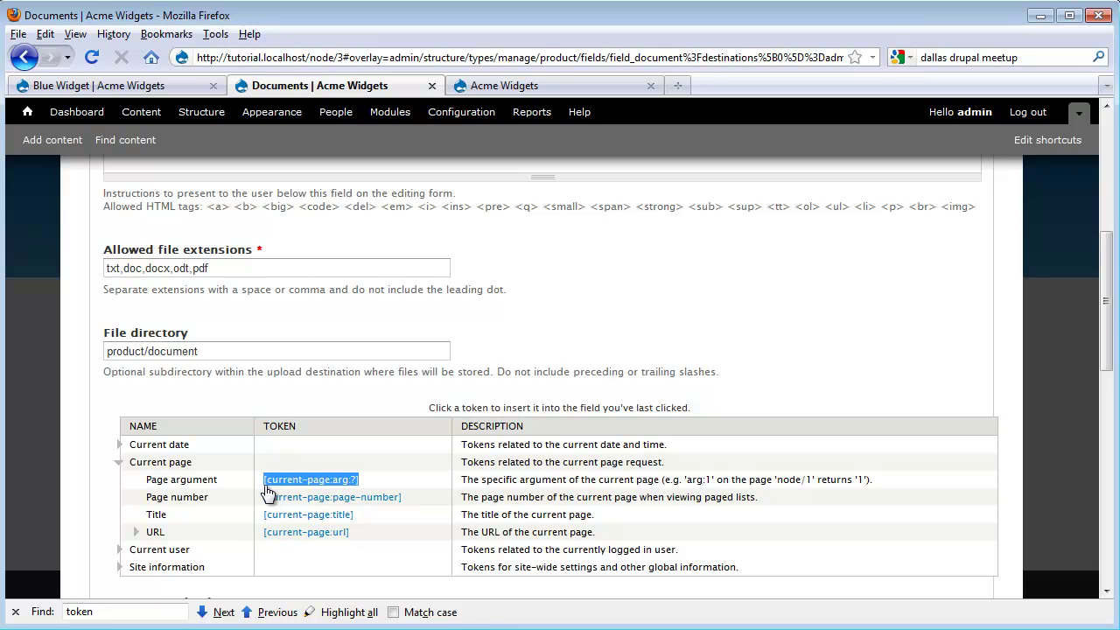
left_click(154, 351)
key("ctrl+v")
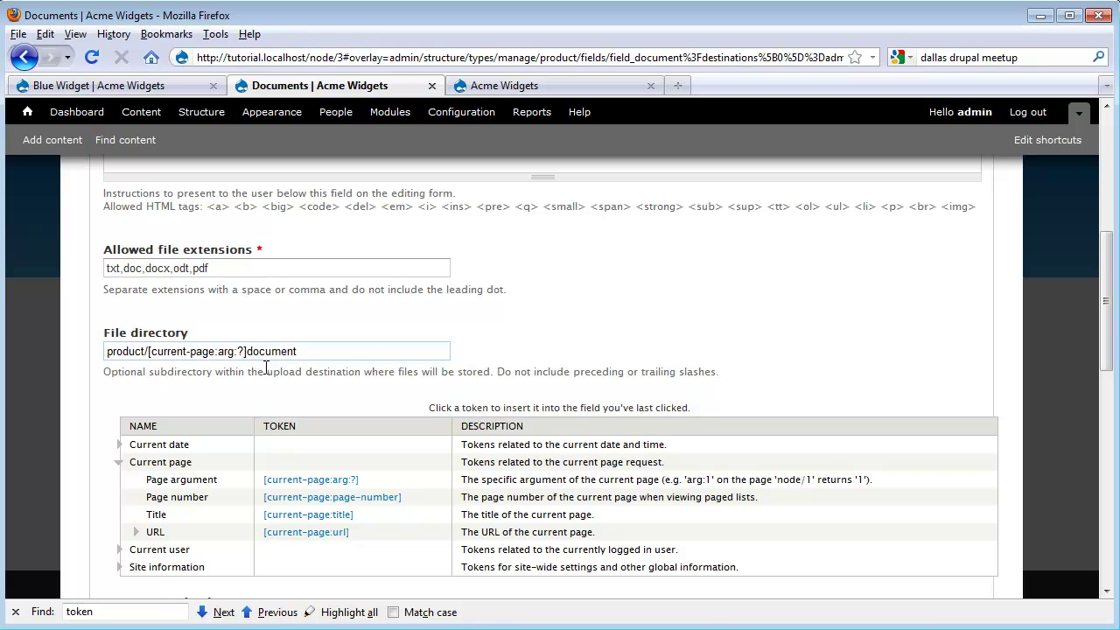
type("/")
key("Left")
key("Left")
key("shift+Left")
type("1")
Step: Enter 5MB as the Documents field's maximum upload size
scroll(266, 367, "down", 6)
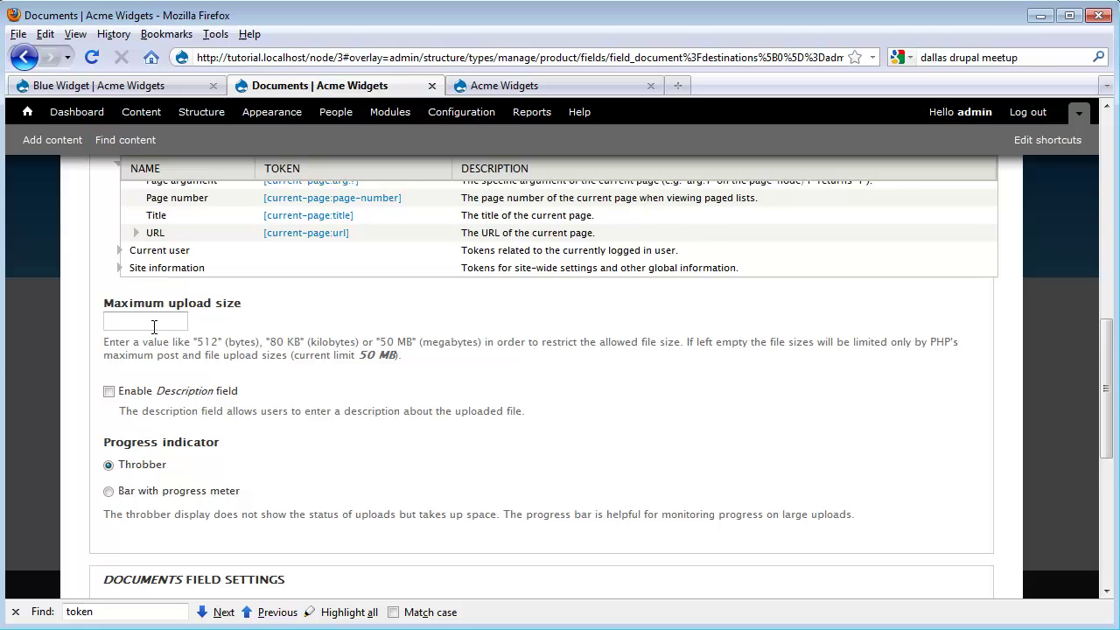
double_click(360, 354)
left_click_drag(386, 353, 396, 354)
left_click(385, 346)
left_click(136, 320)
type("5MB")
scroll(197, 405, "down", 4)
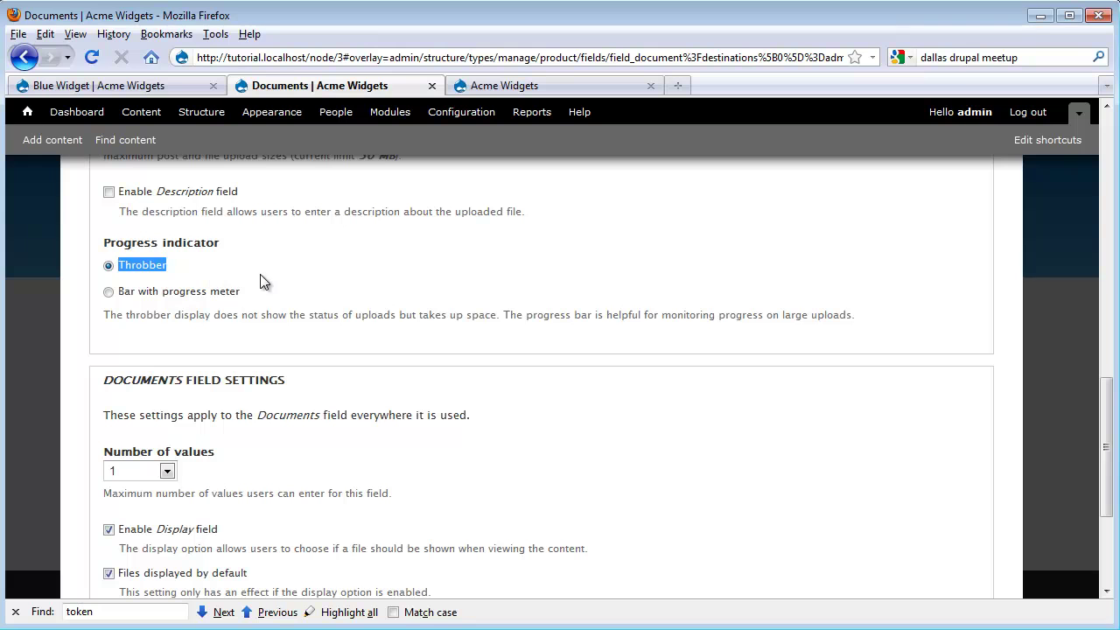
left_click_drag(260, 298, 124, 298)
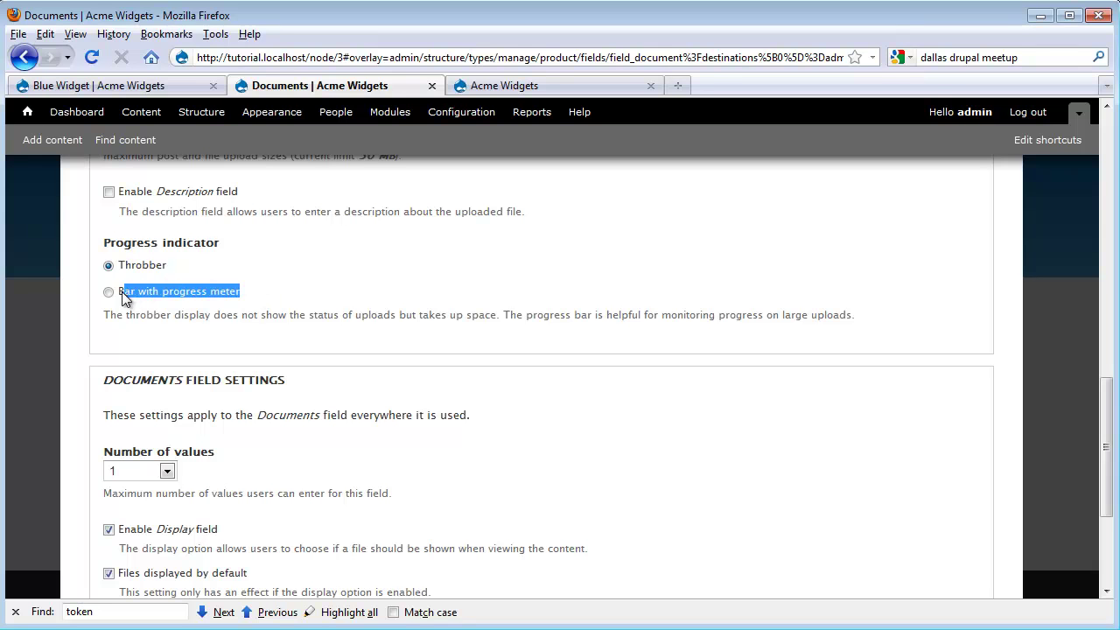
left_click(175, 267)
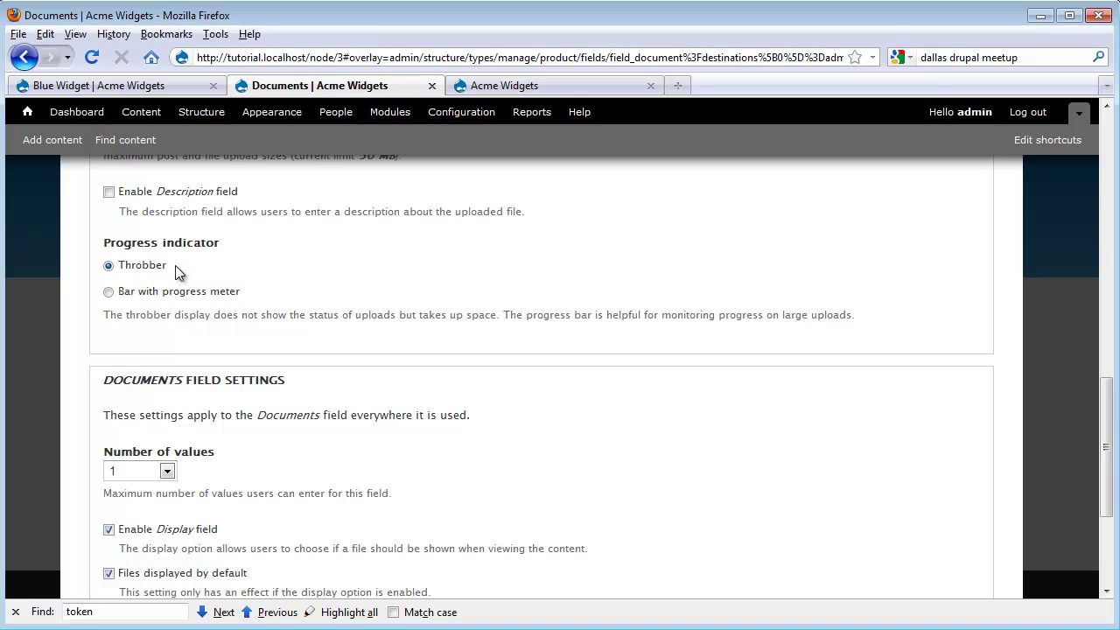
Step: Set Number of values to Unlimited and save the Documents field settings
scroll(303, 399, "down", 4)
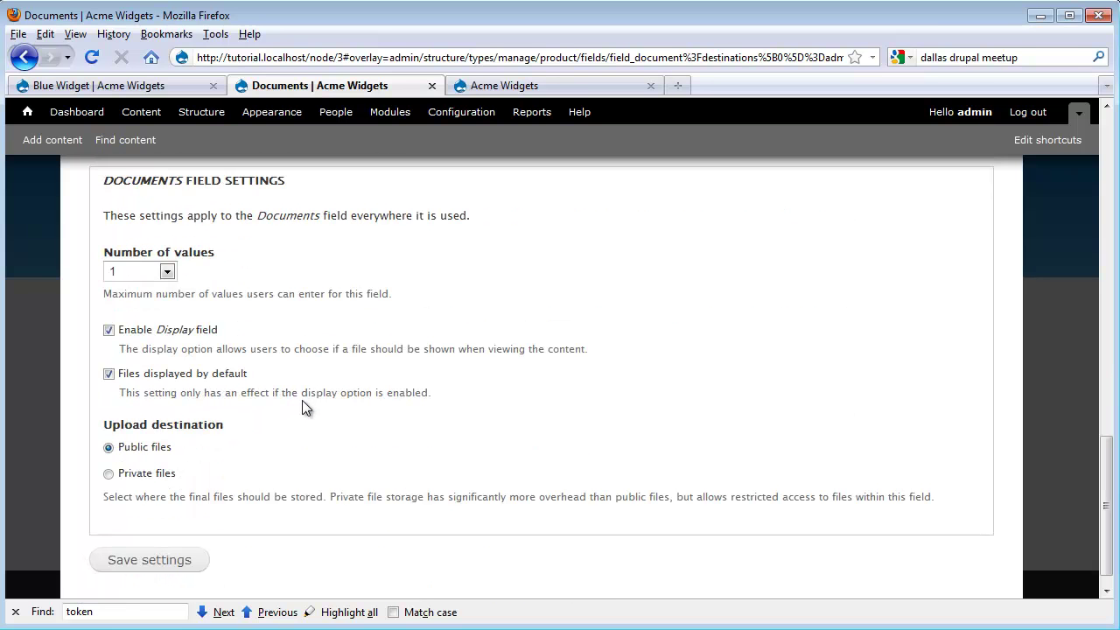
left_click(167, 272)
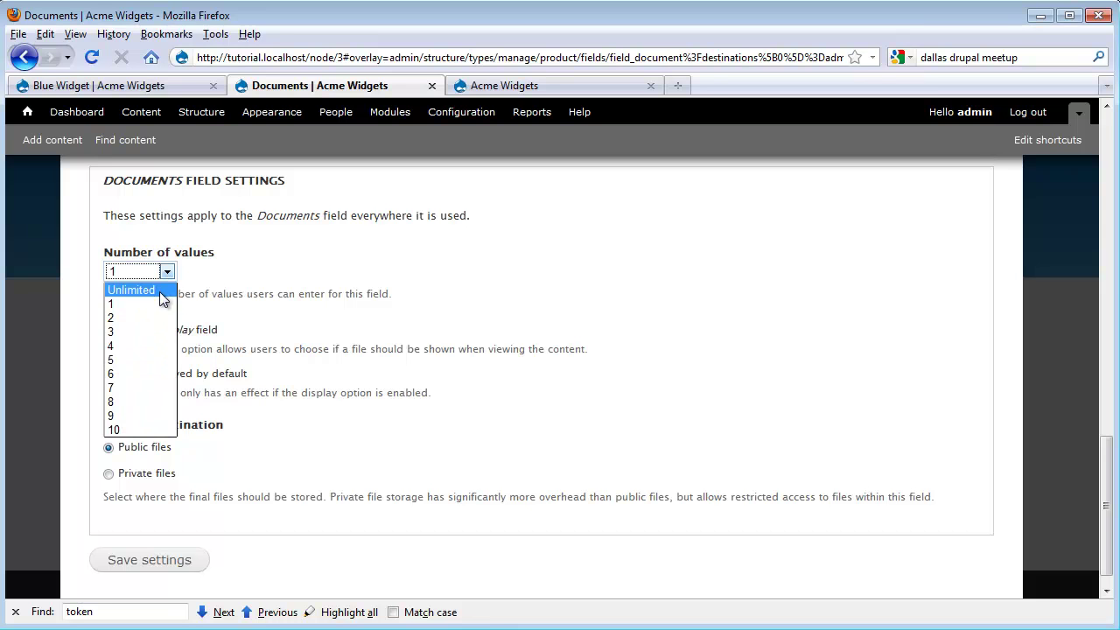
left_click(159, 290)
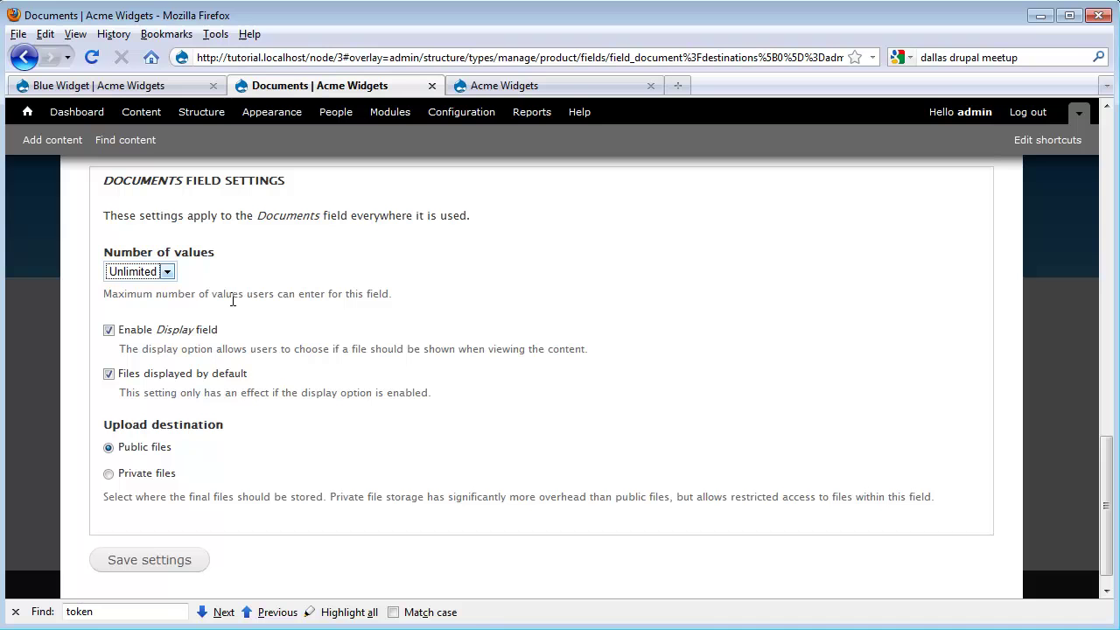
left_click(228, 426)
left_click(152, 564)
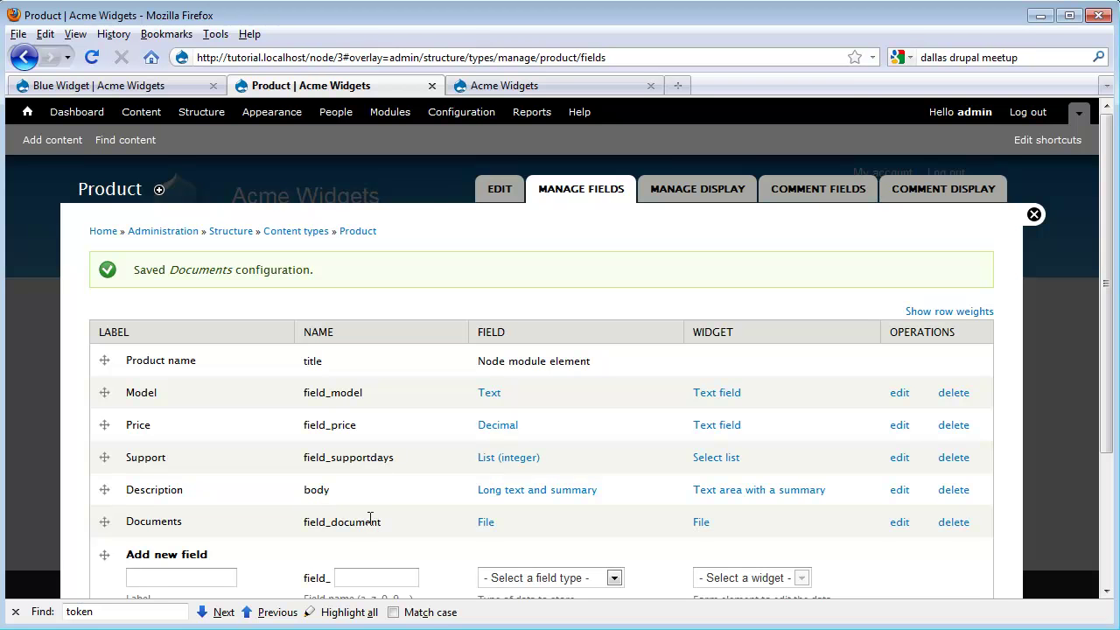
Step: Switch to the Blue Widget tab and open the product for editing
left_click(147, 88)
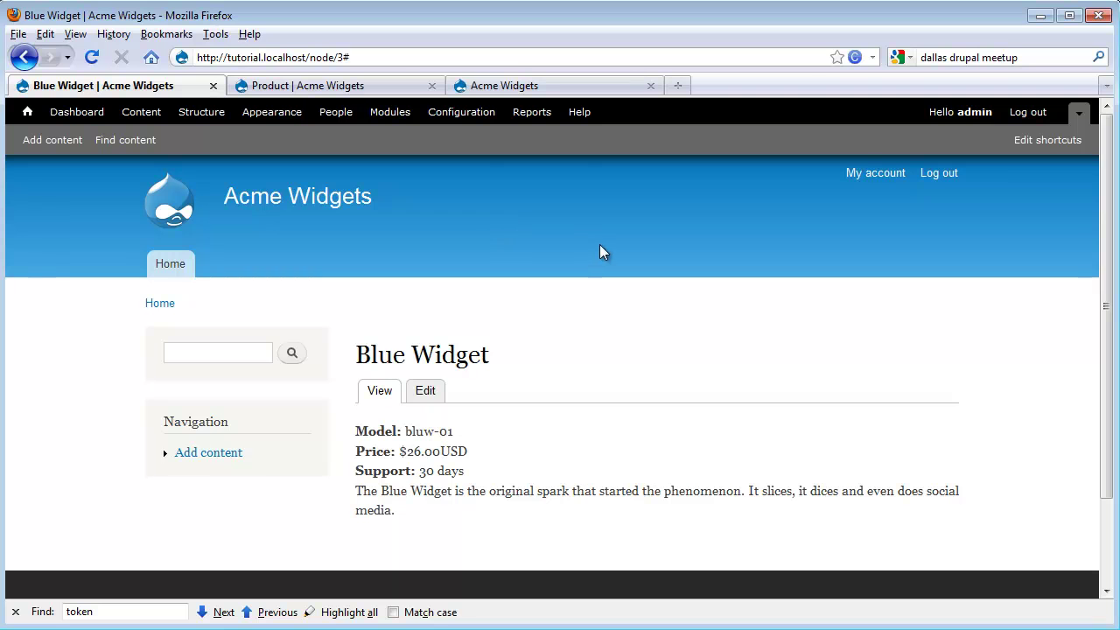
left_click(426, 393)
scroll(657, 271, "down", 10)
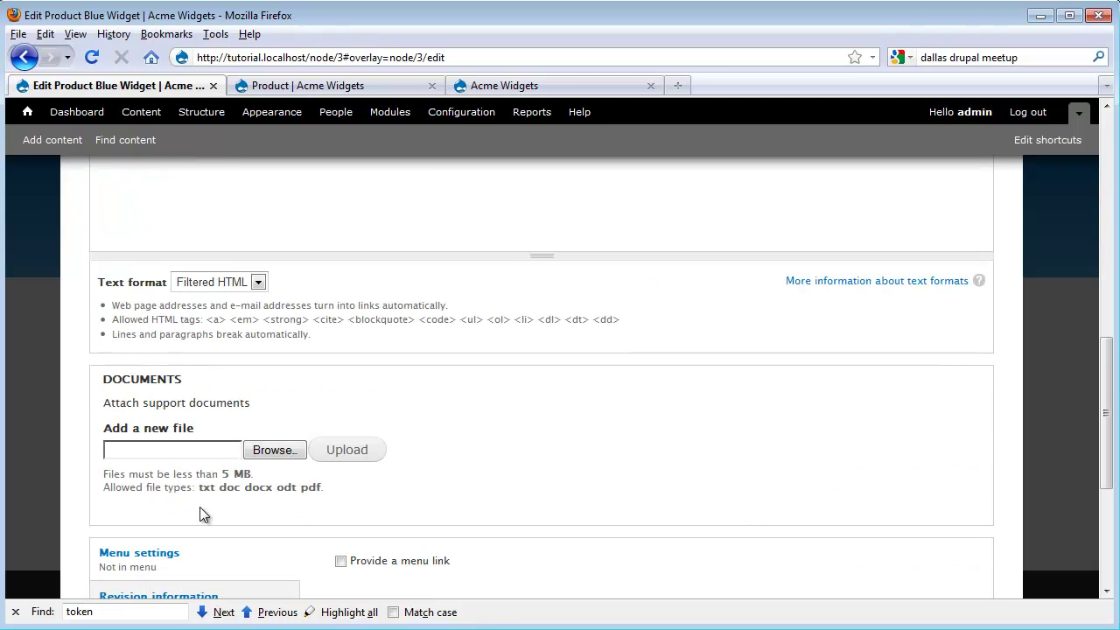
Step: Upload License.txt, Getting Started.pdf and Manual.pdf into the Documents field
left_click(259, 450)
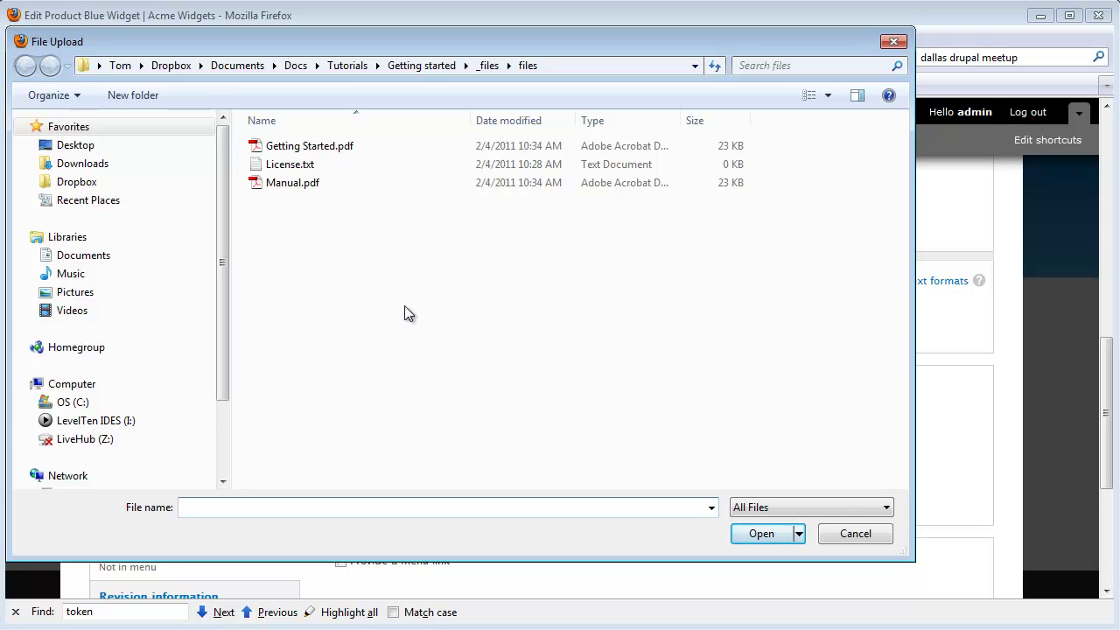
double_click(271, 164)
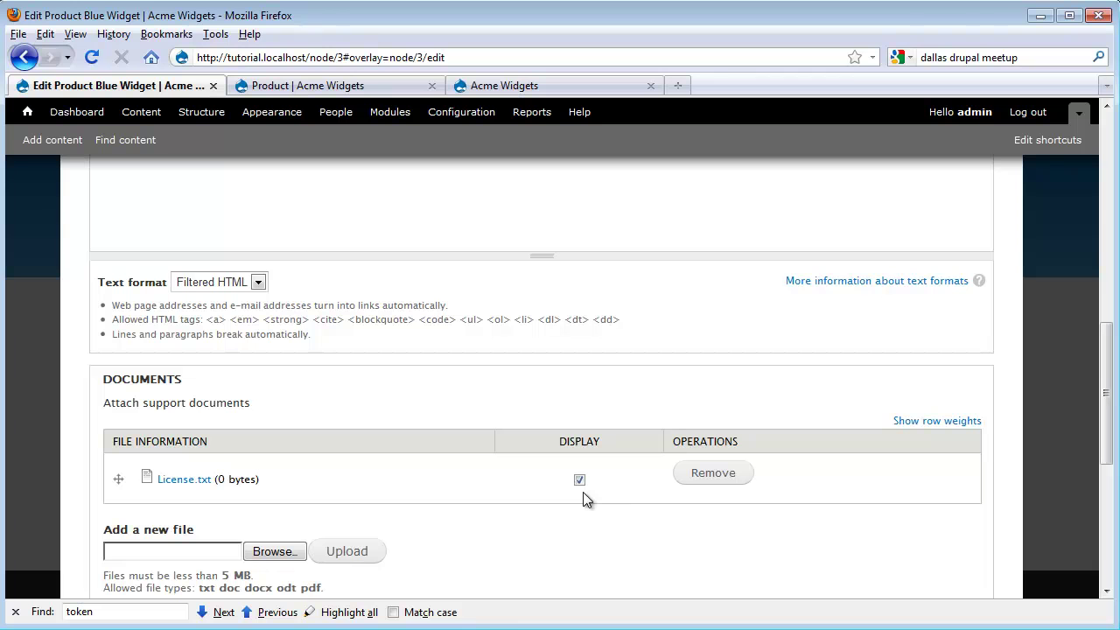
left_click(272, 551)
double_click(274, 145)
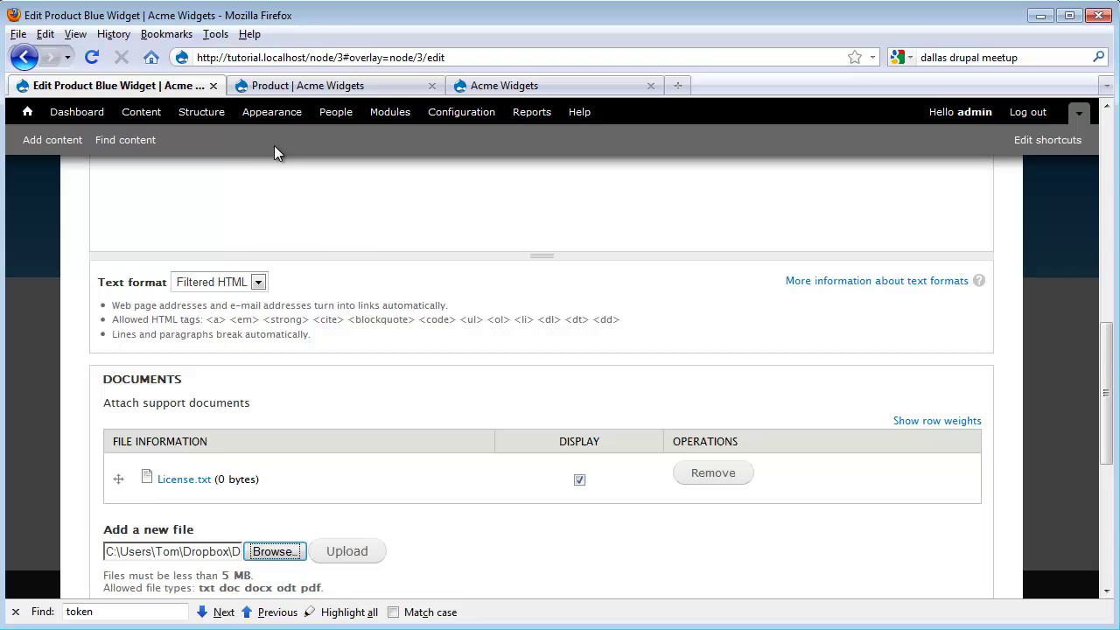
scroll(418, 295, "down", 4)
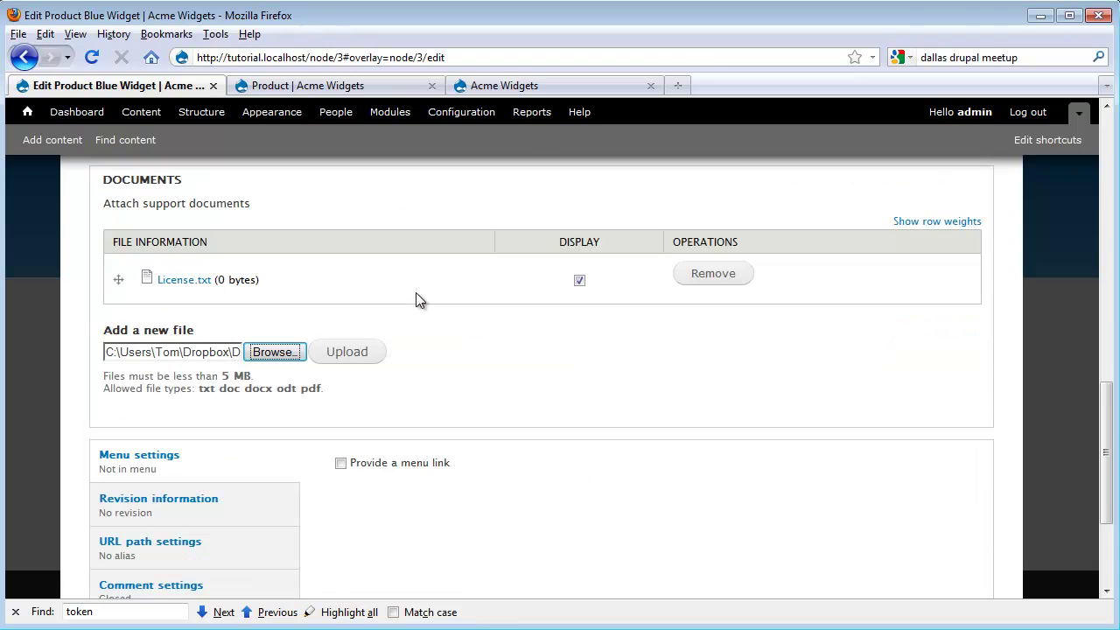
left_click(374, 352)
left_click(284, 405)
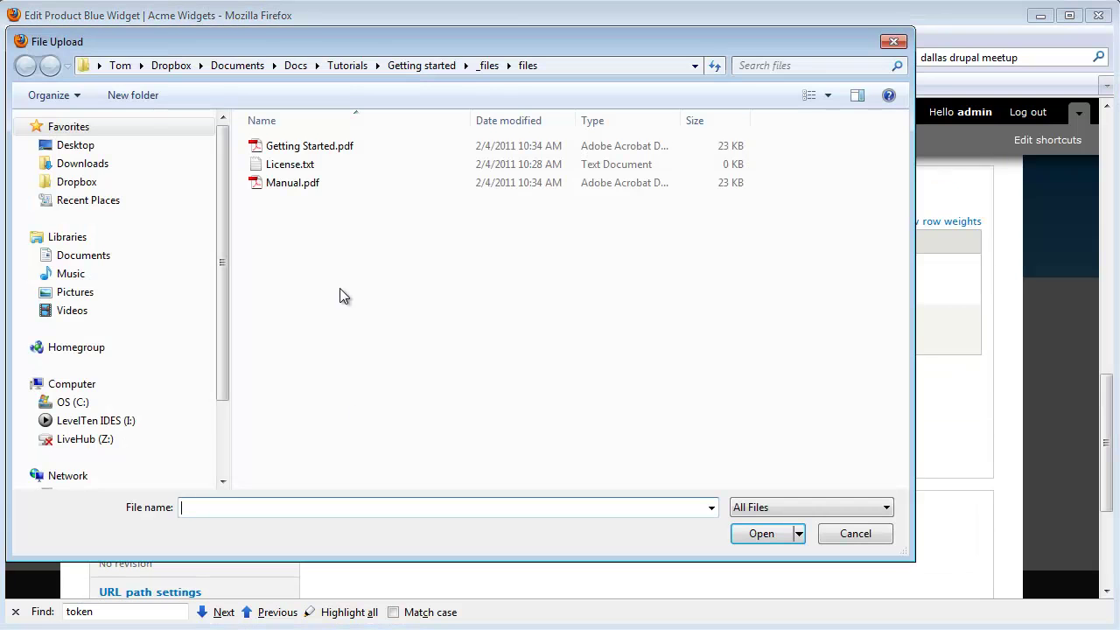
double_click(280, 184)
left_click(337, 405)
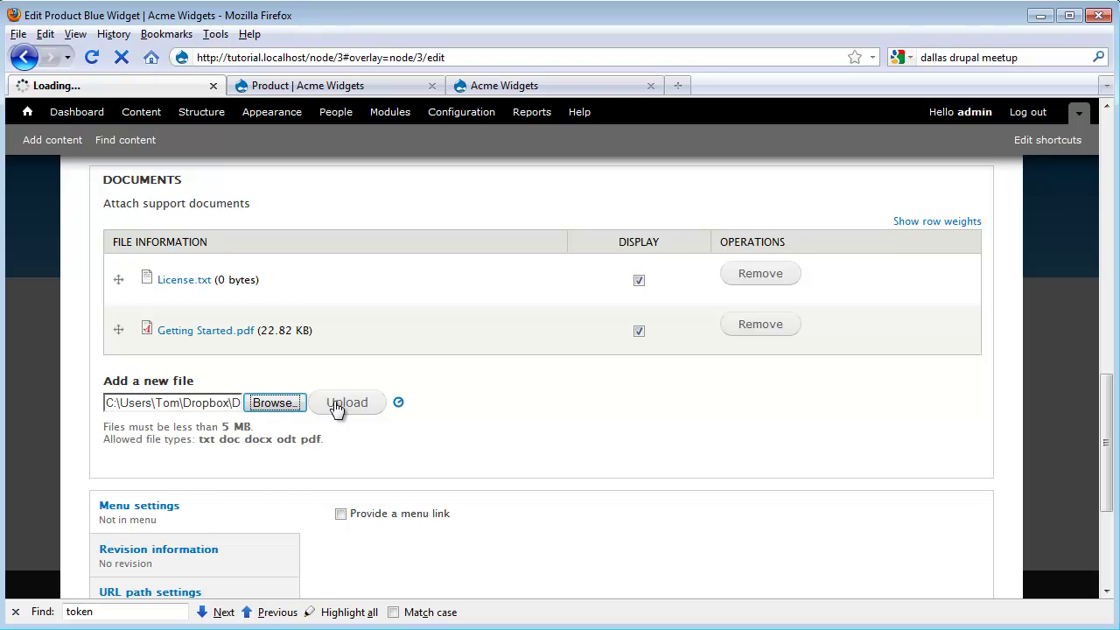
scroll(479, 426, "down", 5)
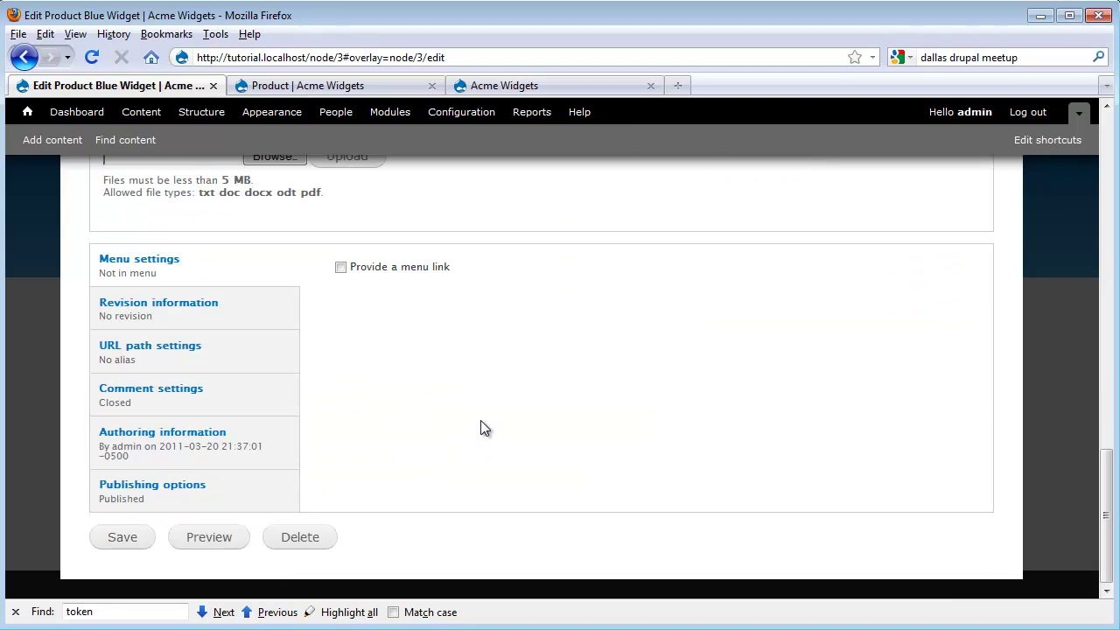
Step: Save the Blue Widget product and scroll to its listed documents
left_click(134, 536)
scroll(692, 385, "down", 3)
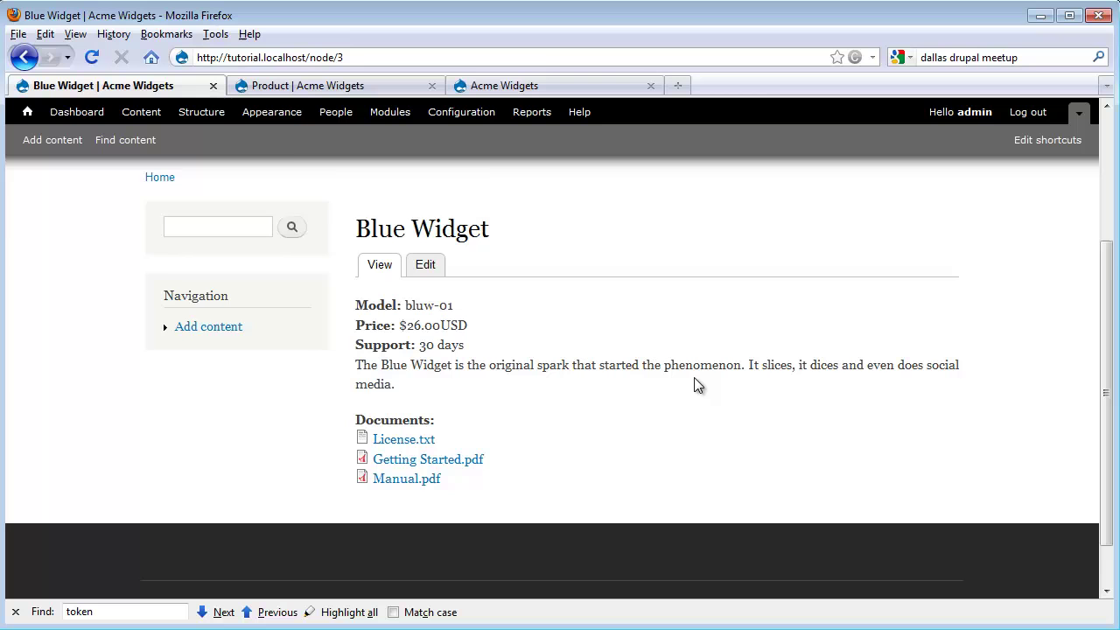
scroll(697, 385, "down", 1)
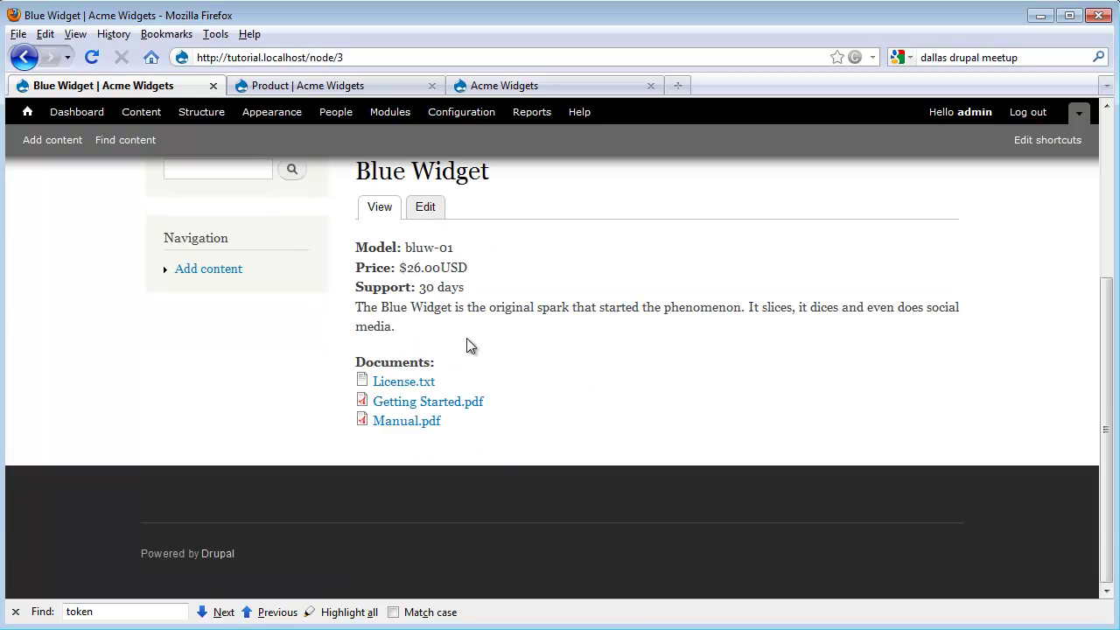
Step: Test the Getting Started.pdf link, then go back to the Blue Widget page
left_click(460, 403)
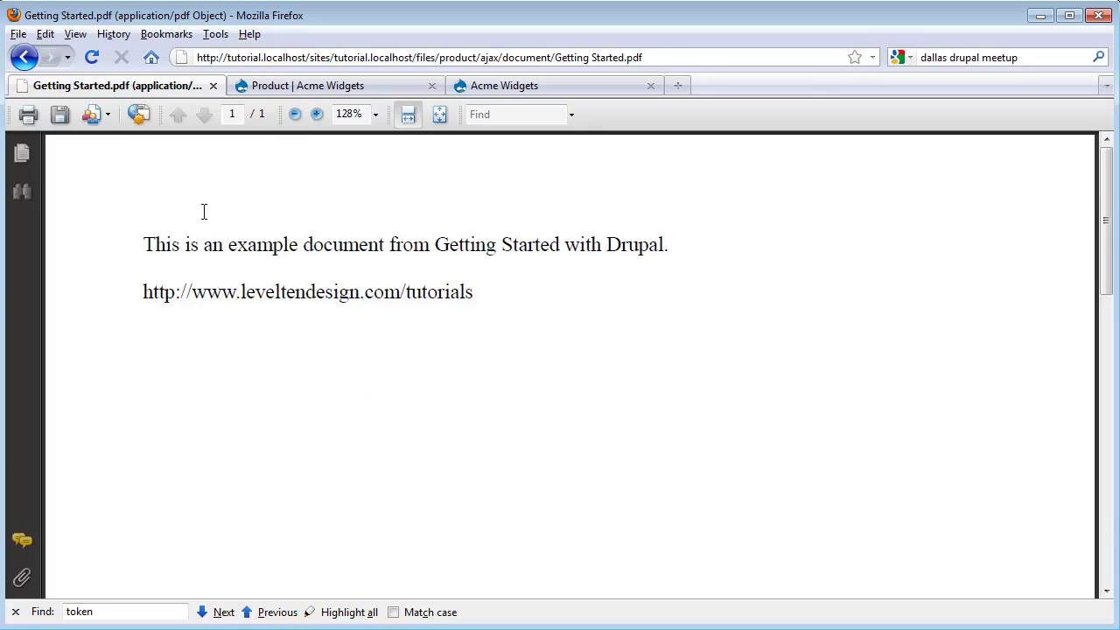
left_click(24, 56)
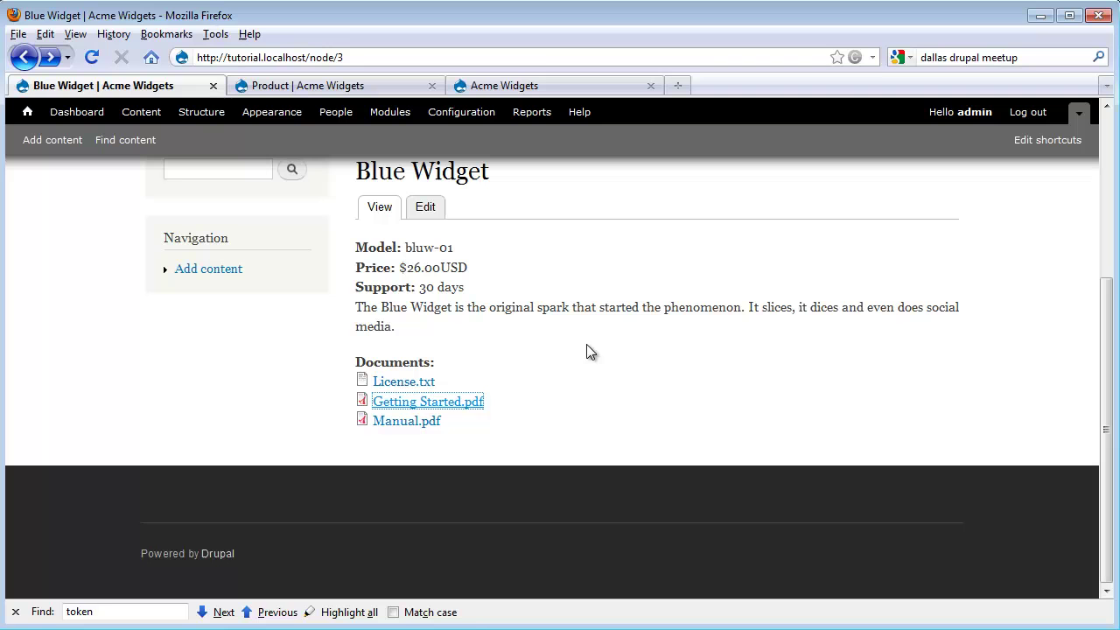
left_click(408, 457)
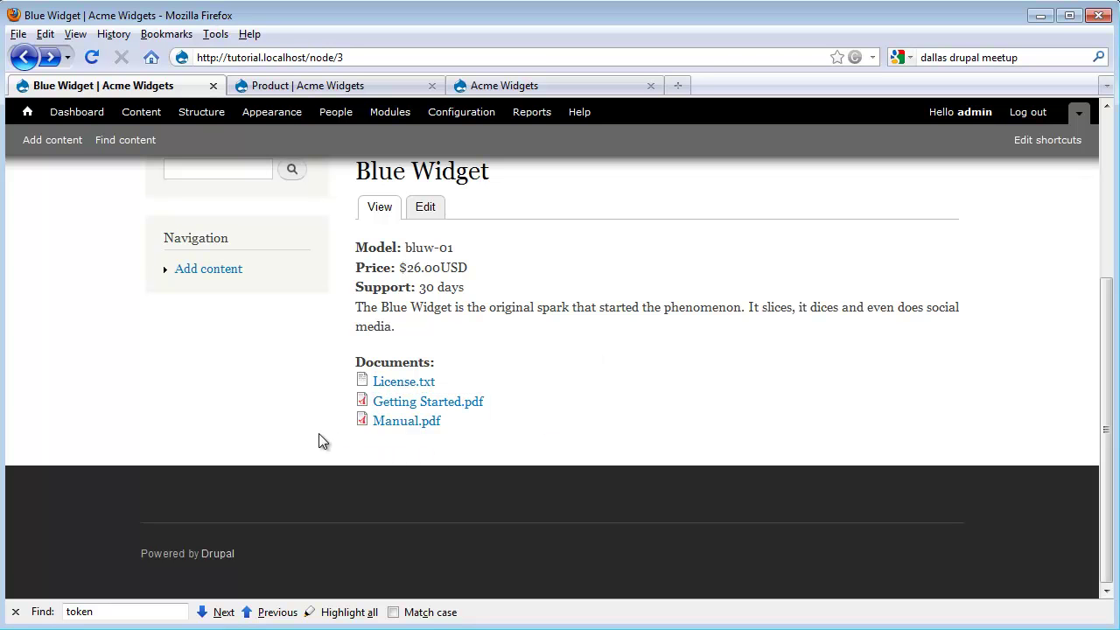